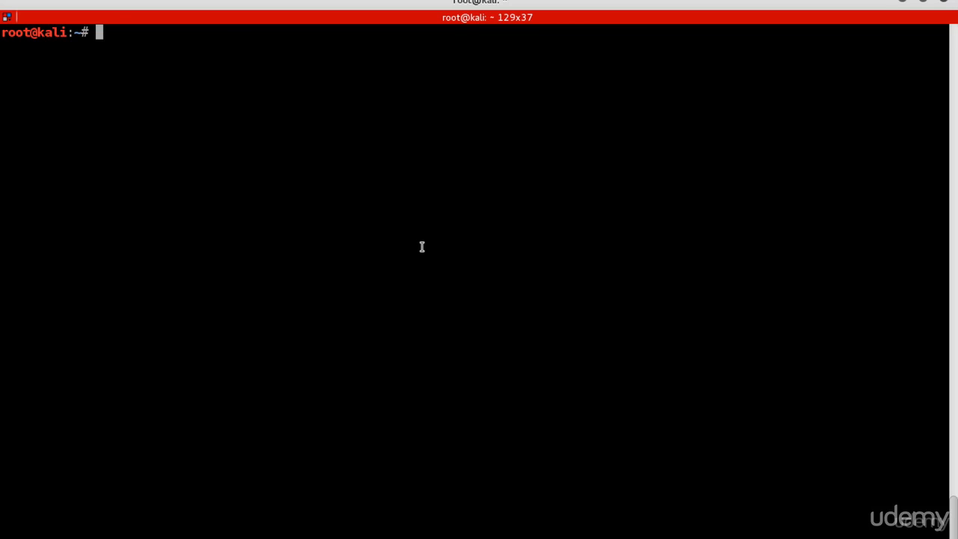
# Run ifconfig wlan0 in the terminal and highlight the interface's inet address in the output.
pyautogui.write('ifconfig')
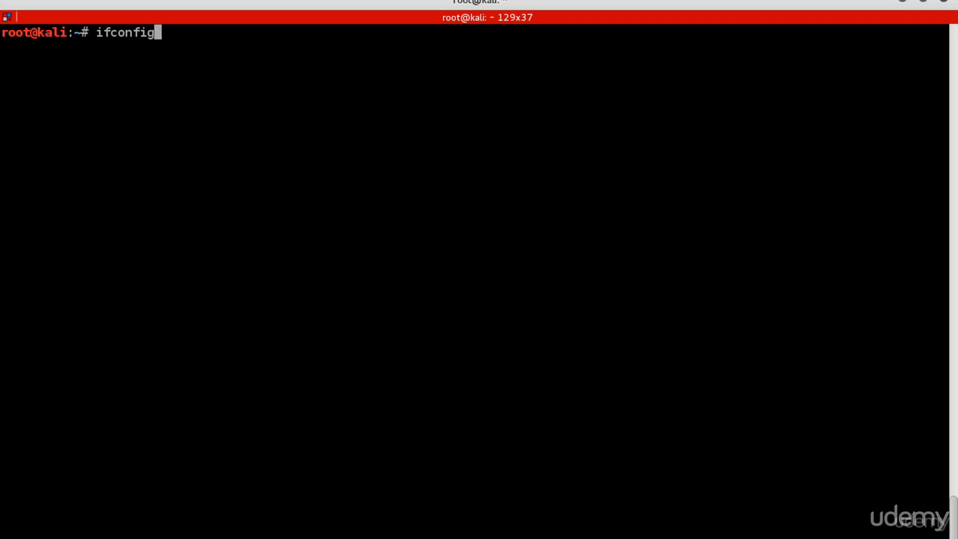
pyautogui.write(' wlan0')
pyautogui.press('Return')
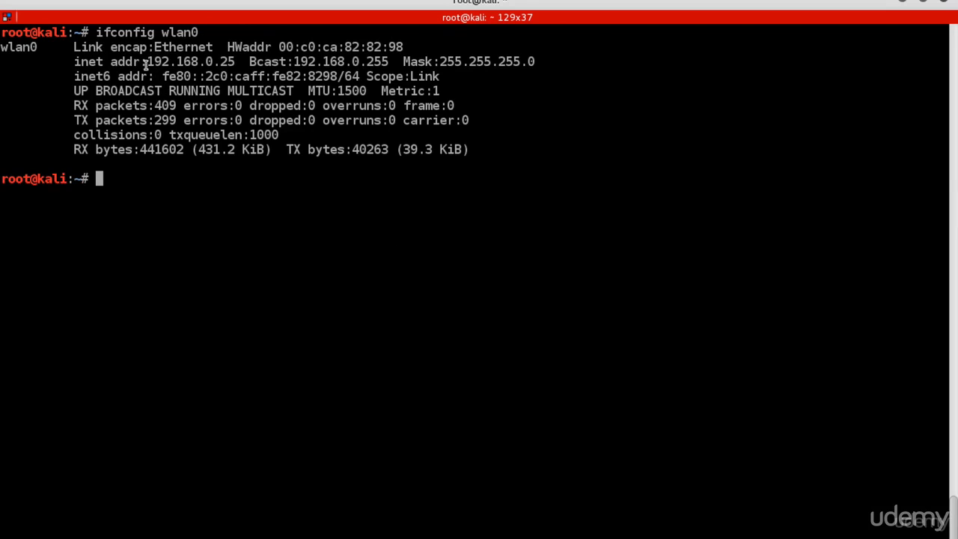
pyautogui.moveTo(147, 63); pyautogui.dragTo(235, 64)
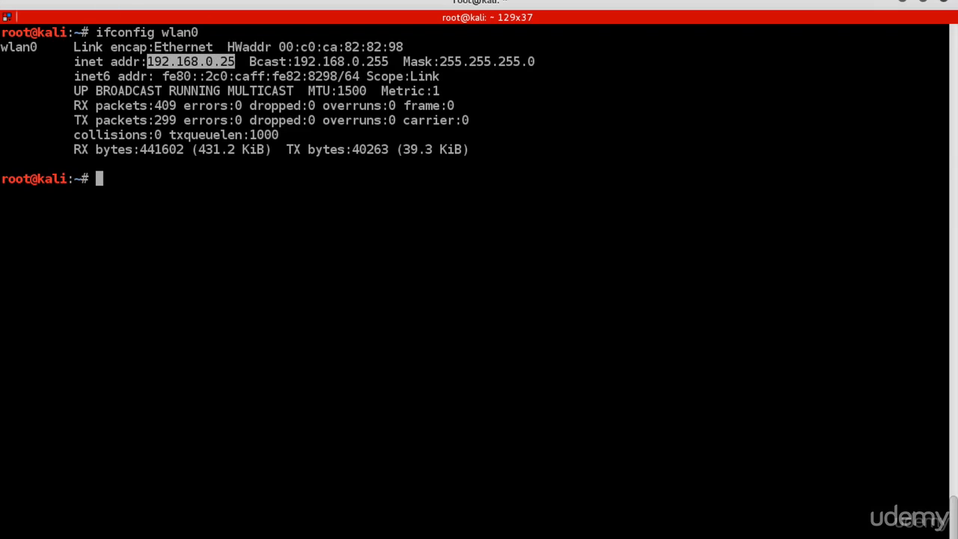
# Switch to the Iceweasel browser and load the router's login page at 192.168.0.1.
pyautogui.click(45, 1)
pyautogui.click(274, 30)
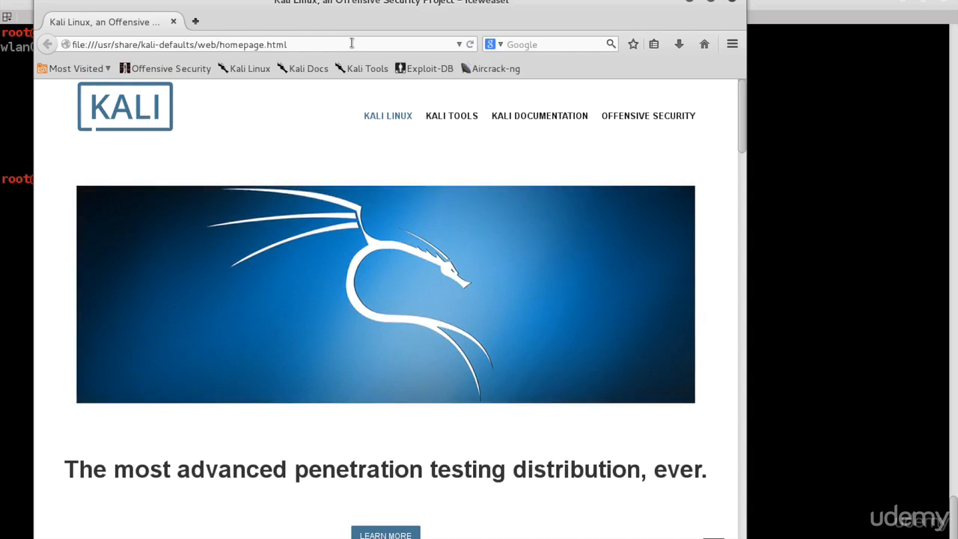
pyautogui.click(351, 43)
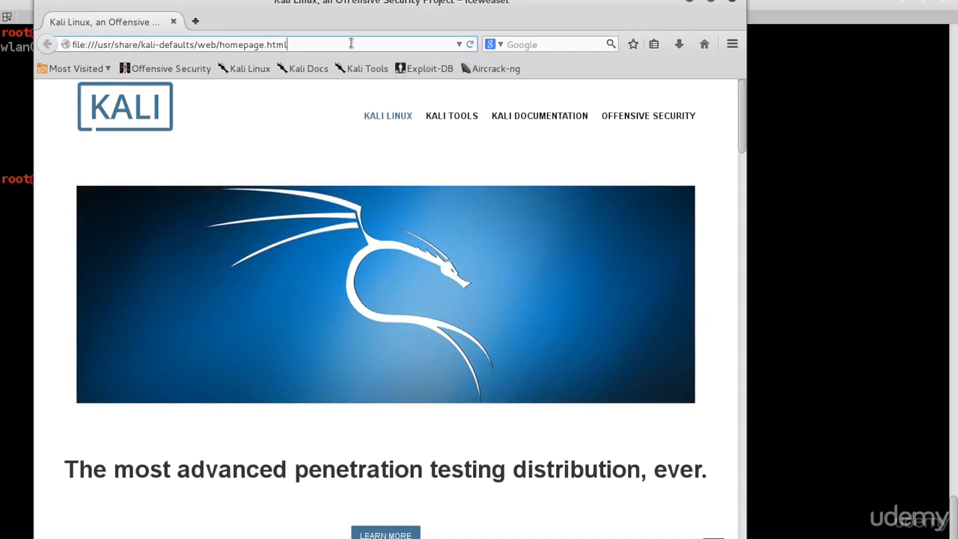
pyautogui.doubleClick(351, 43)
pyautogui.write('192')
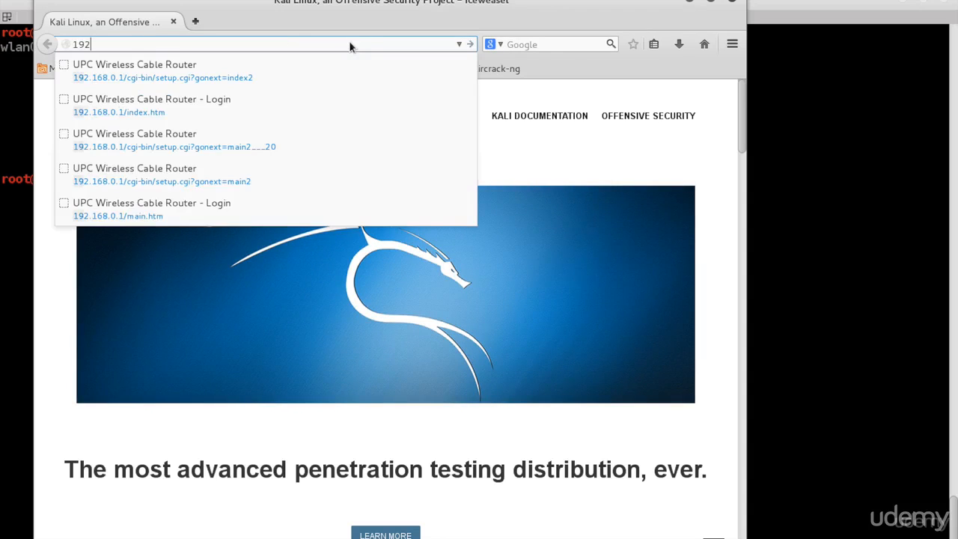
pyautogui.write('.168')
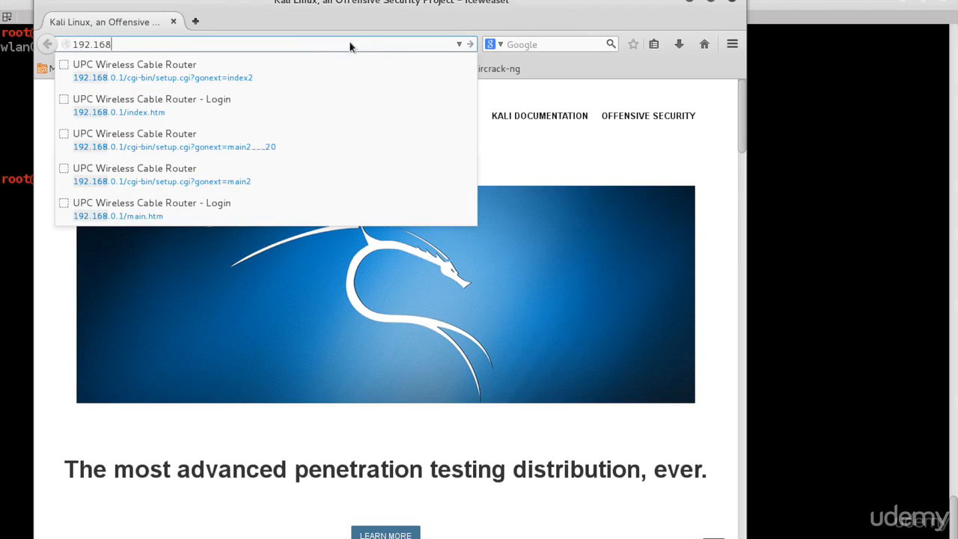
pyautogui.write('.0.')
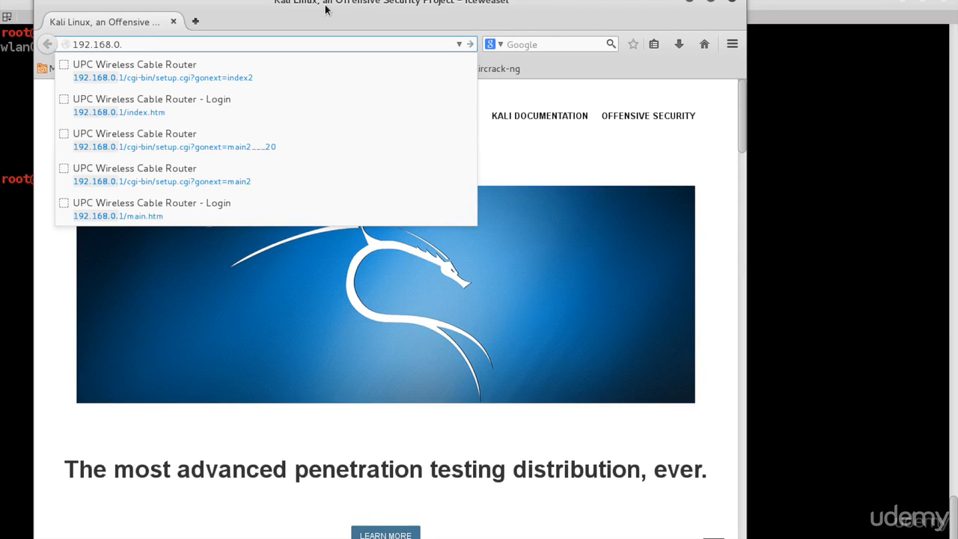
pyautogui.click(114, 45)
pyautogui.press('Return')
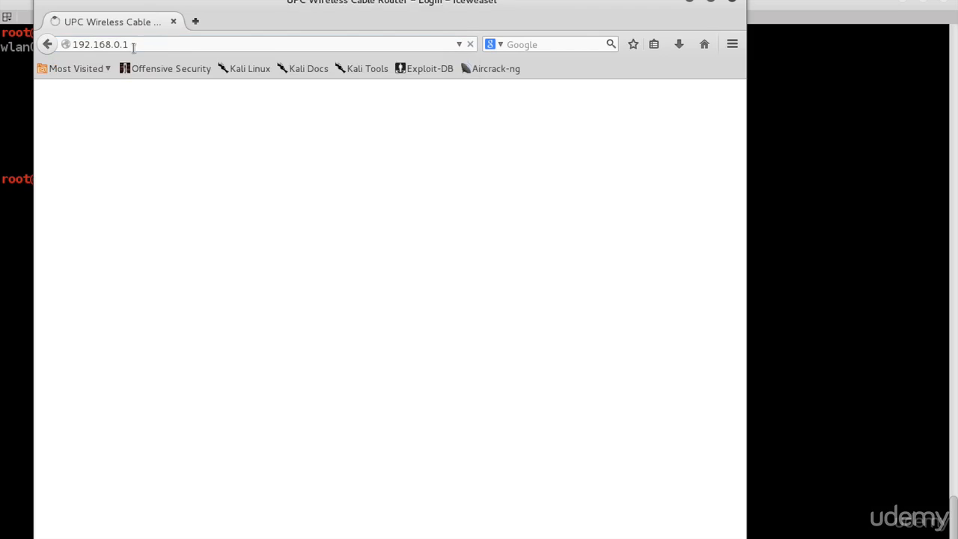
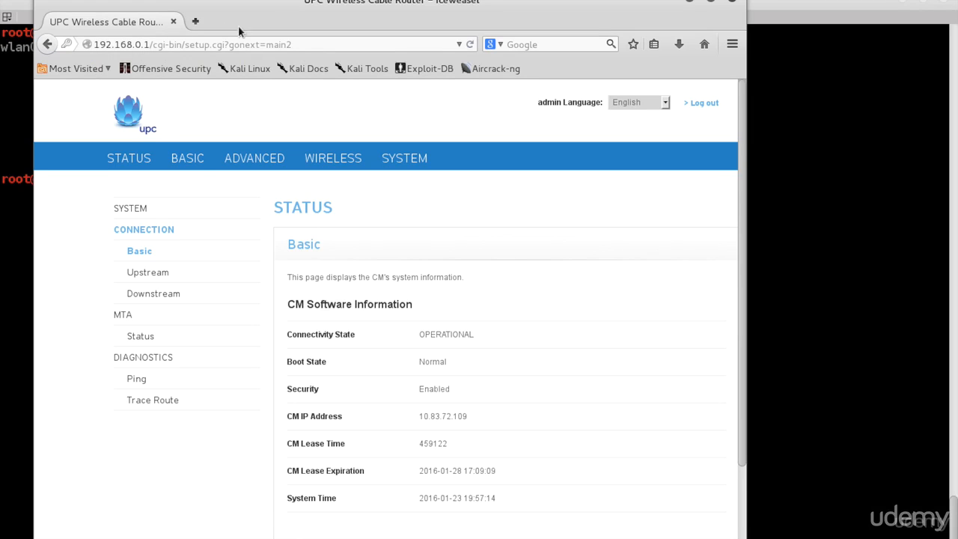
# Maximize the browser window showing the router's status page.
pyautogui.moveTo(268, 0); pyautogui.dragTo(477, 0)
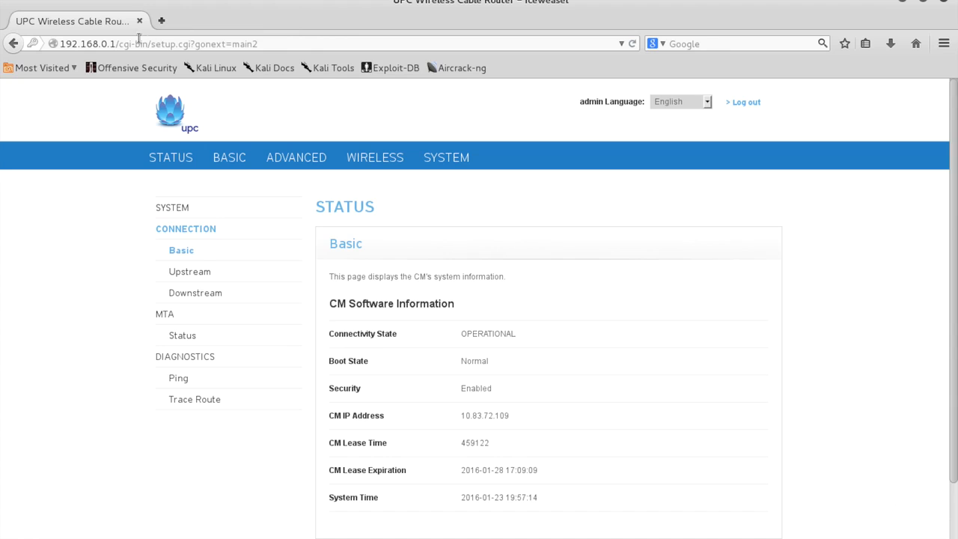
pyautogui.doubleClick(197, 1)
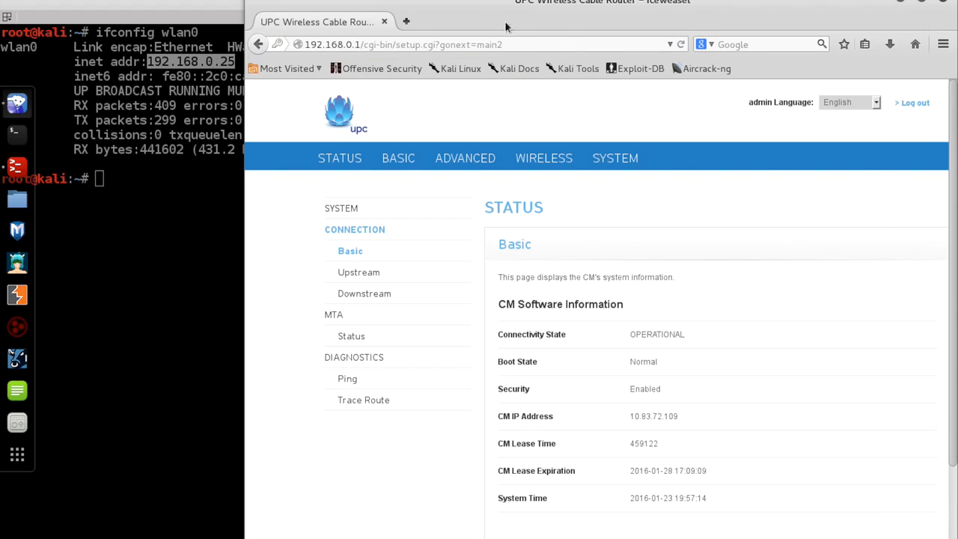
pyautogui.doubleClick(490, 5)
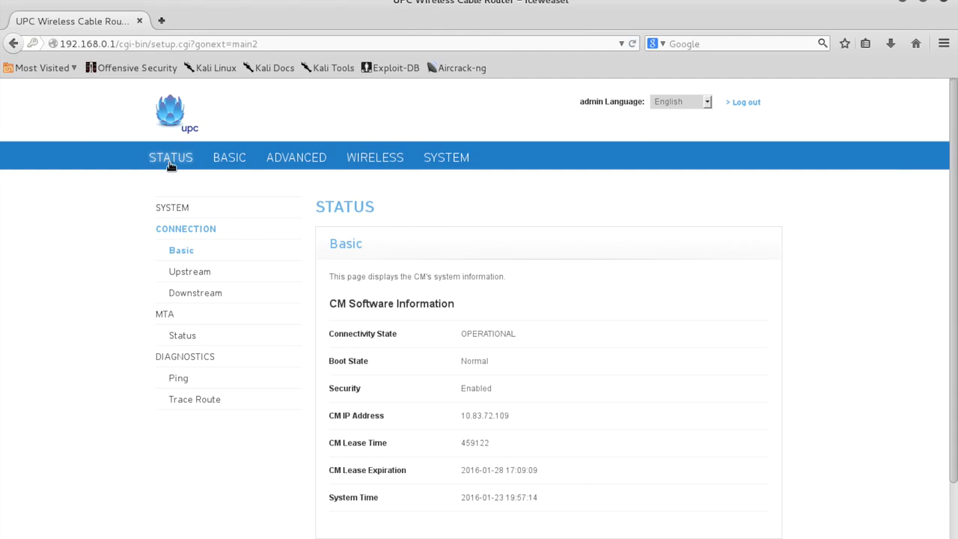
# Review the router's 2.4 GHz wireless radio settings and its wireless security settings.
pyautogui.click(381, 156)
pyautogui.click(382, 157)
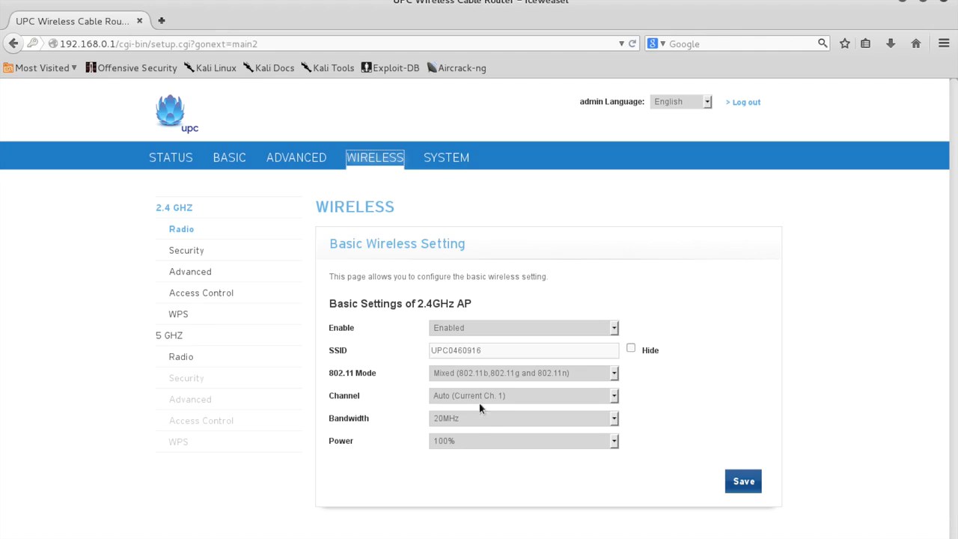
pyautogui.click(193, 253)
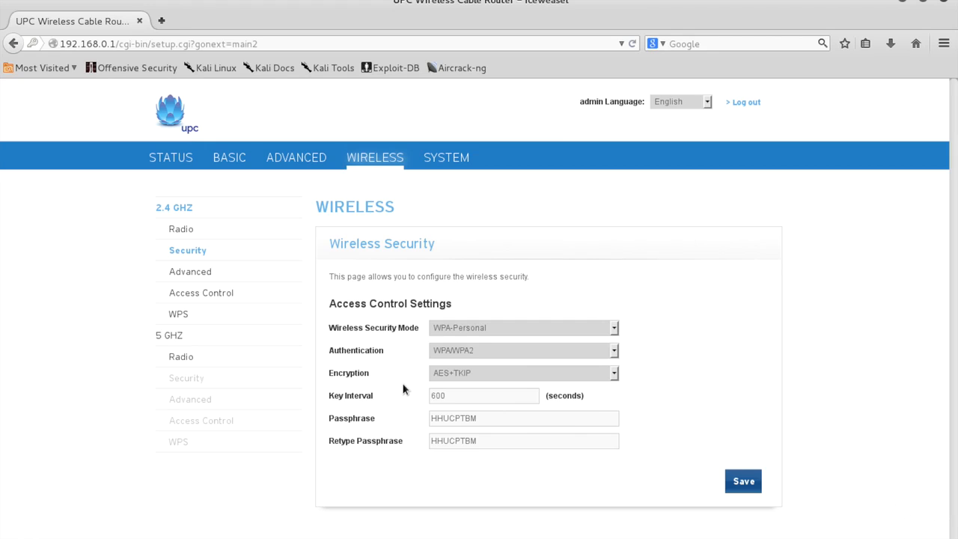
# Inspect the 2.4 GHz WPS settings and the available WPS modes without changing the selection.
pyautogui.click(180, 314)
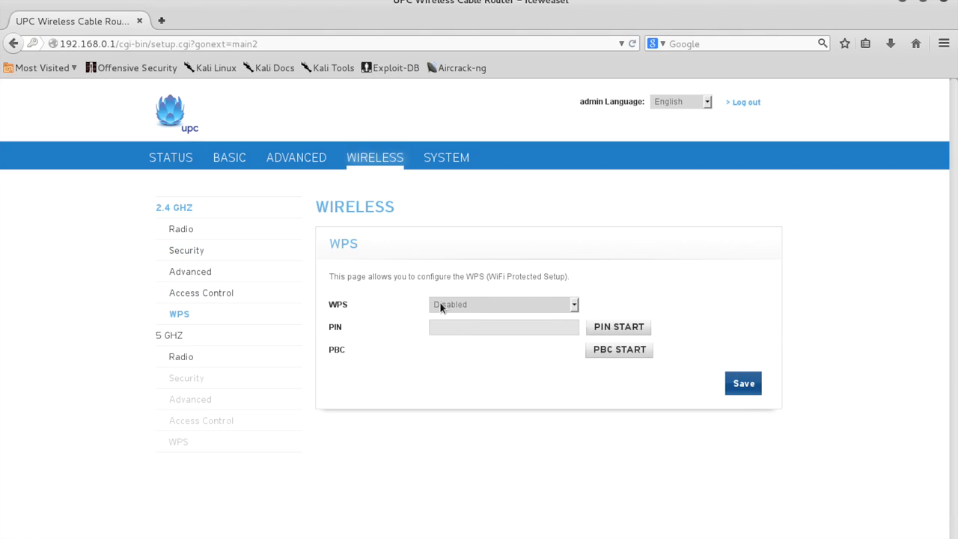
pyautogui.click(440, 305)
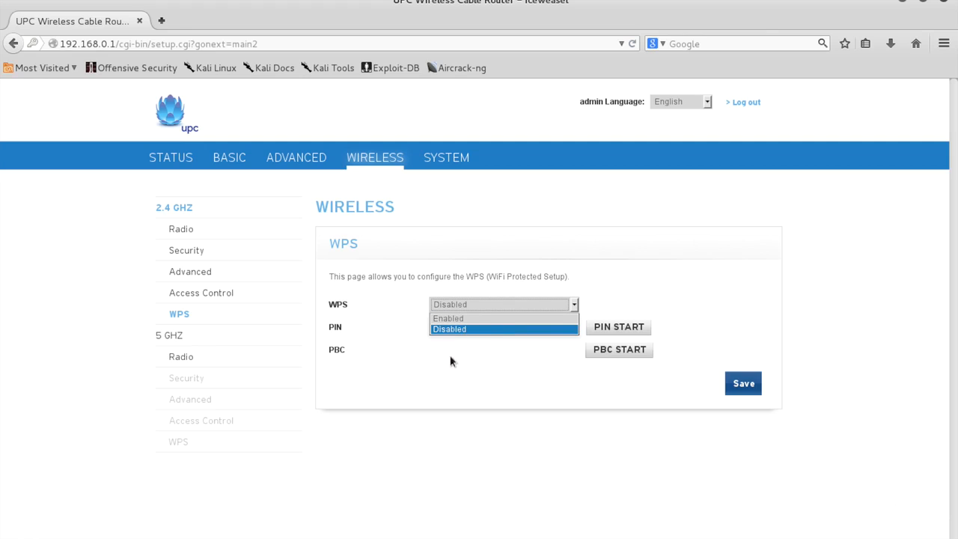
pyautogui.click(441, 384)
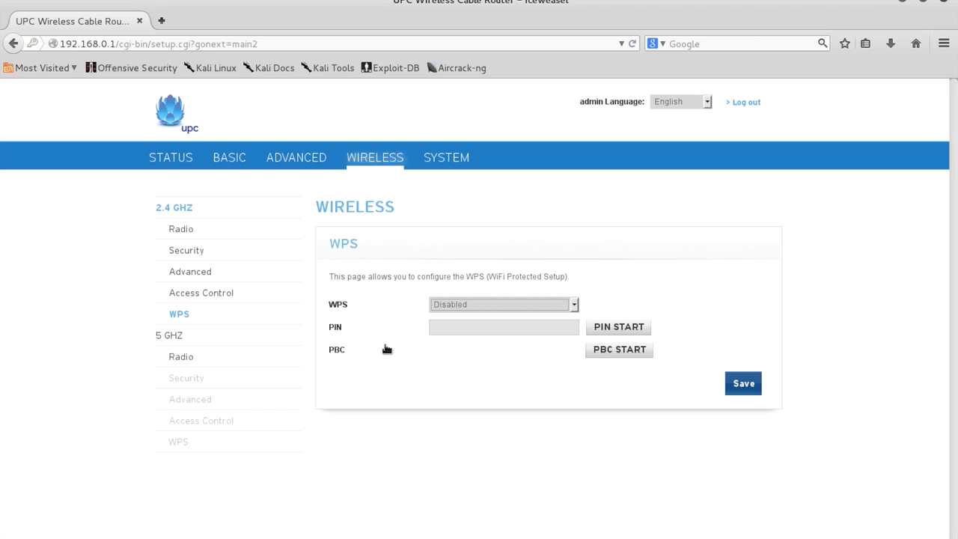
# Set the 2.4 GHz wireless access control policy to Deny List and place the cursor in the MAC address entry.
pyautogui.click(201, 297)
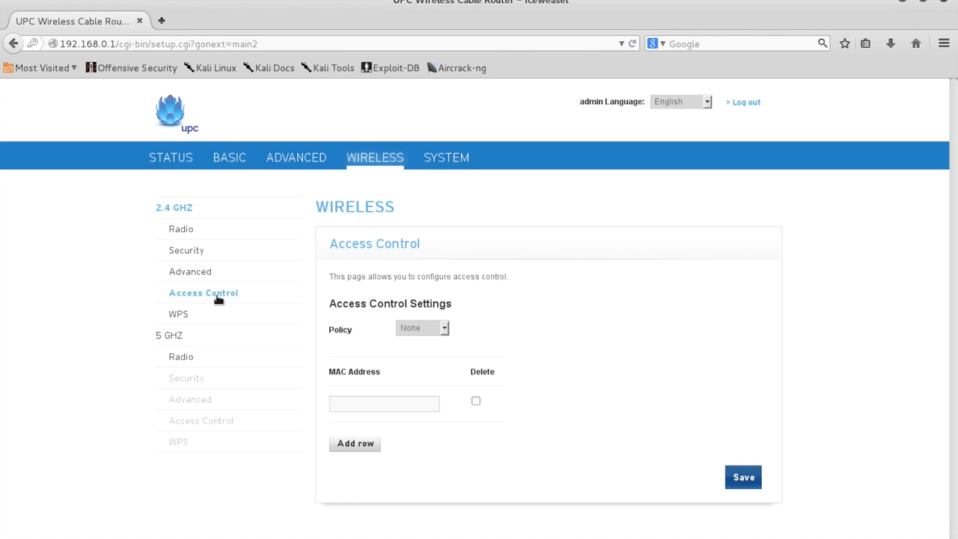
pyautogui.click(421, 331)
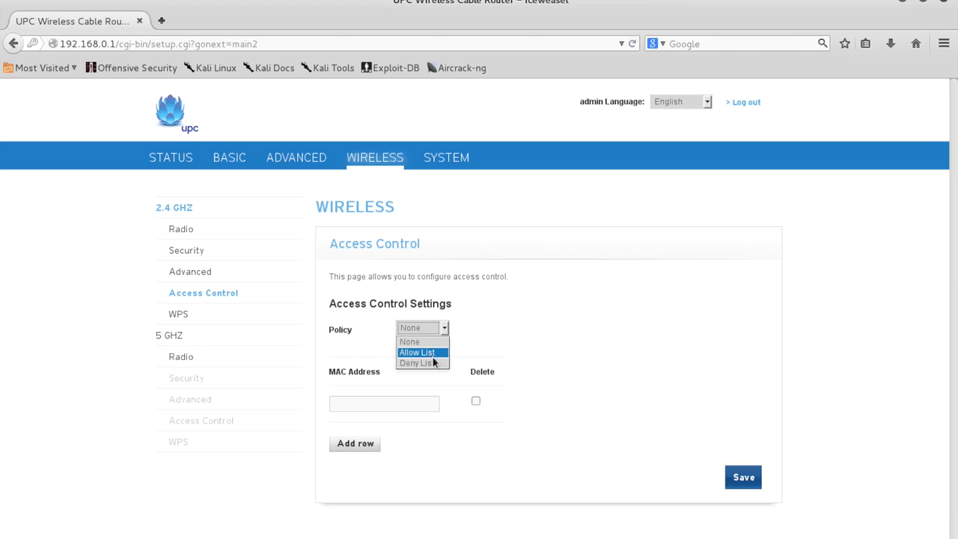
pyautogui.click(435, 364)
pyautogui.click(438, 333)
pyautogui.click(515, 350)
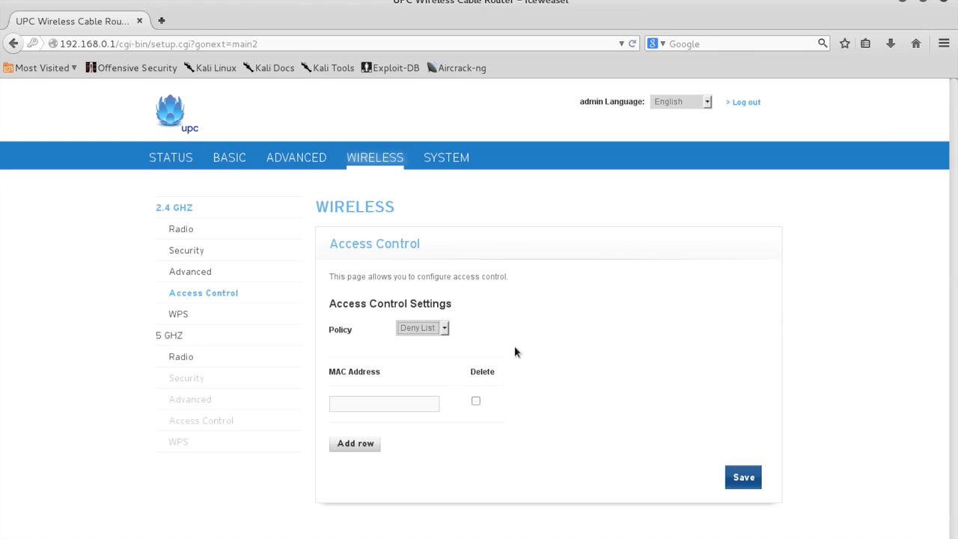
pyautogui.click(391, 401)
pyautogui.click(391, 401)
# Highlight the router's IP address 192.168.0.1 in the page's URL, then clear the selection.
pyautogui.moveTo(115, 46); pyautogui.dragTo(53, 43)
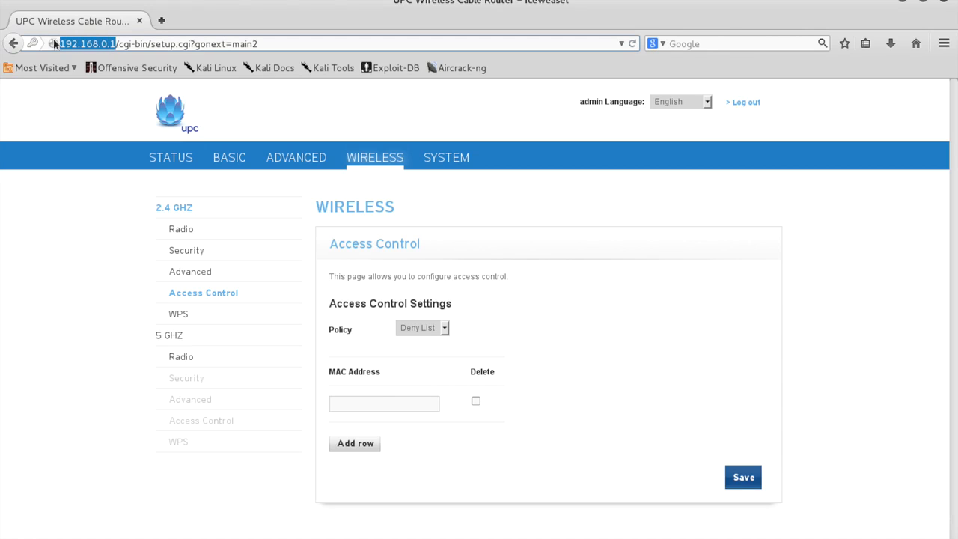
pyautogui.click(114, 44)
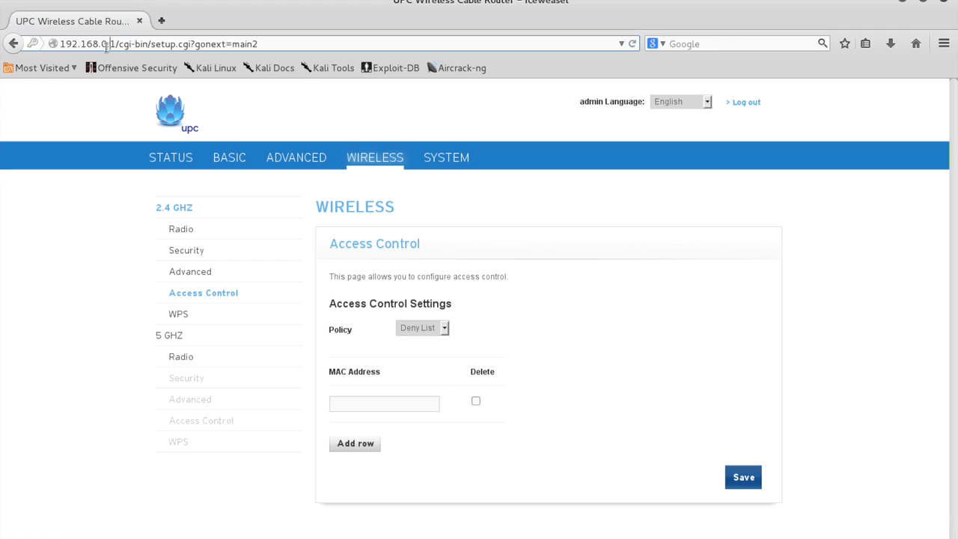